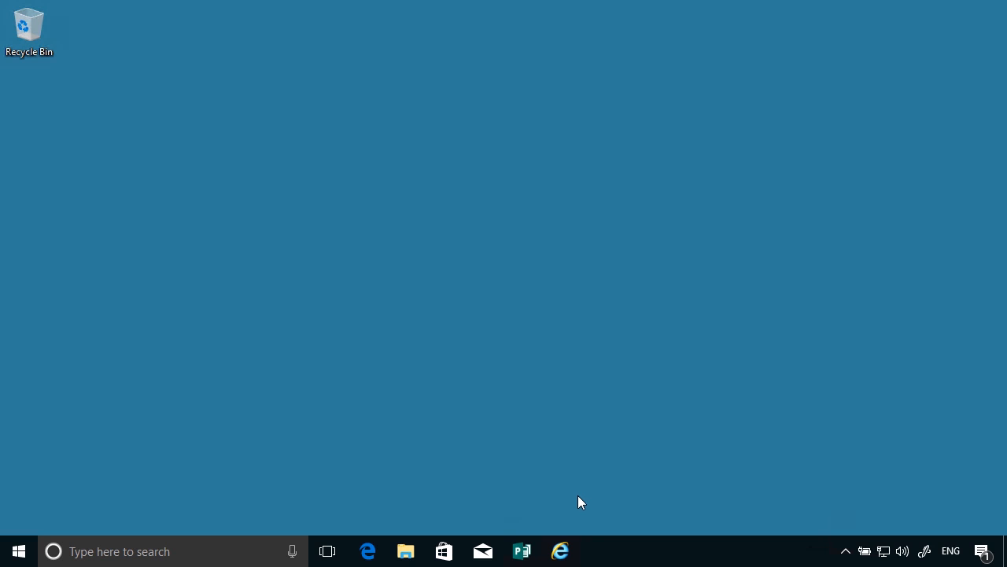
# Open Power Options from the battery indicator, and open the Power & sleep page in the Windows system settings.
pyautogui.rightClick(866, 555)
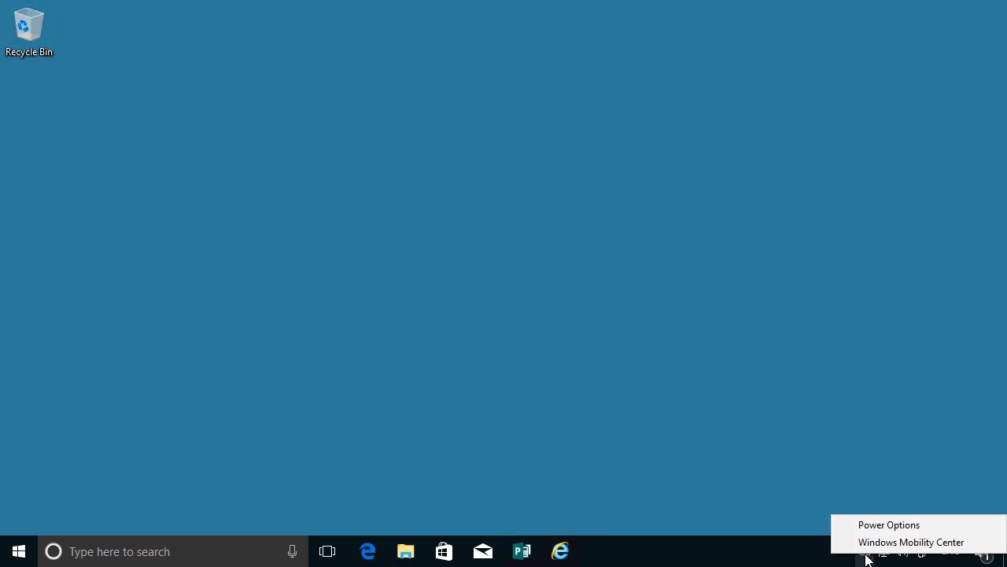
pyautogui.click(877, 527)
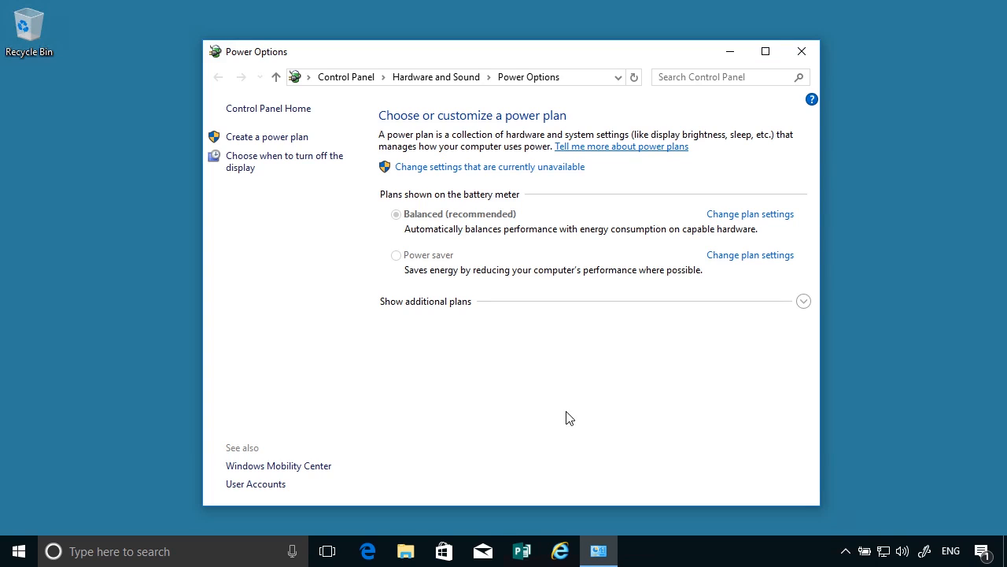
pyautogui.click(11, 555)
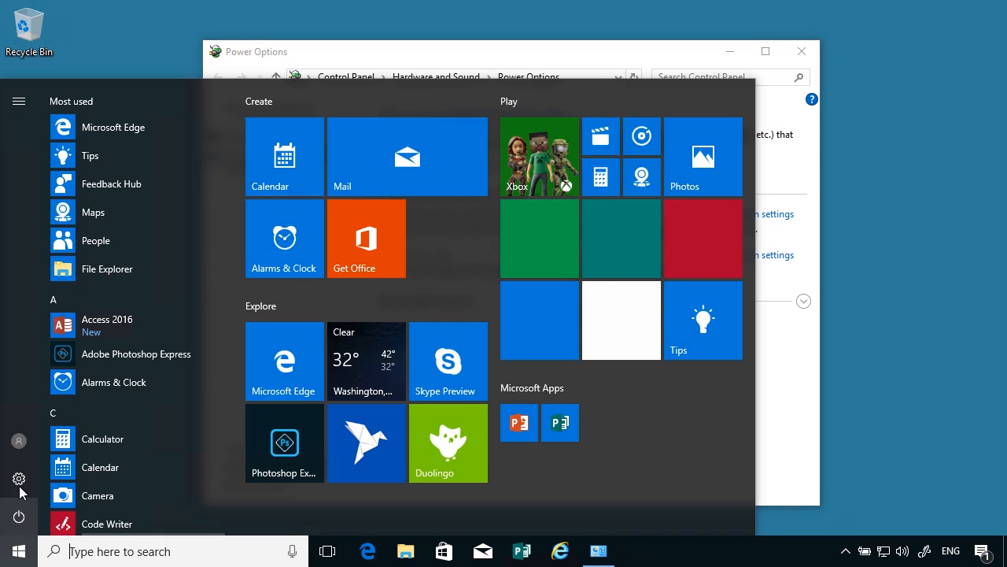
pyautogui.click(19, 479)
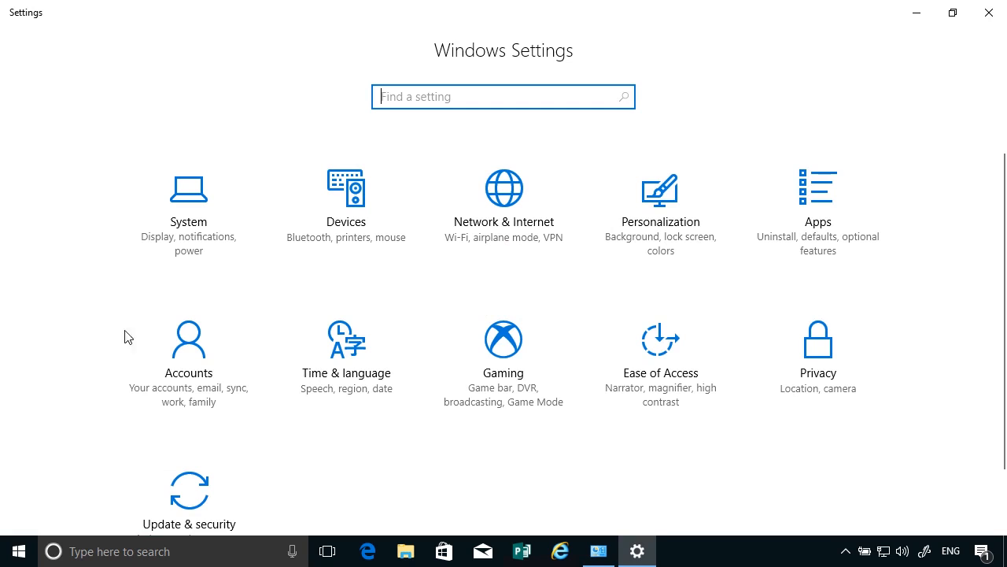
pyautogui.click(189, 237)
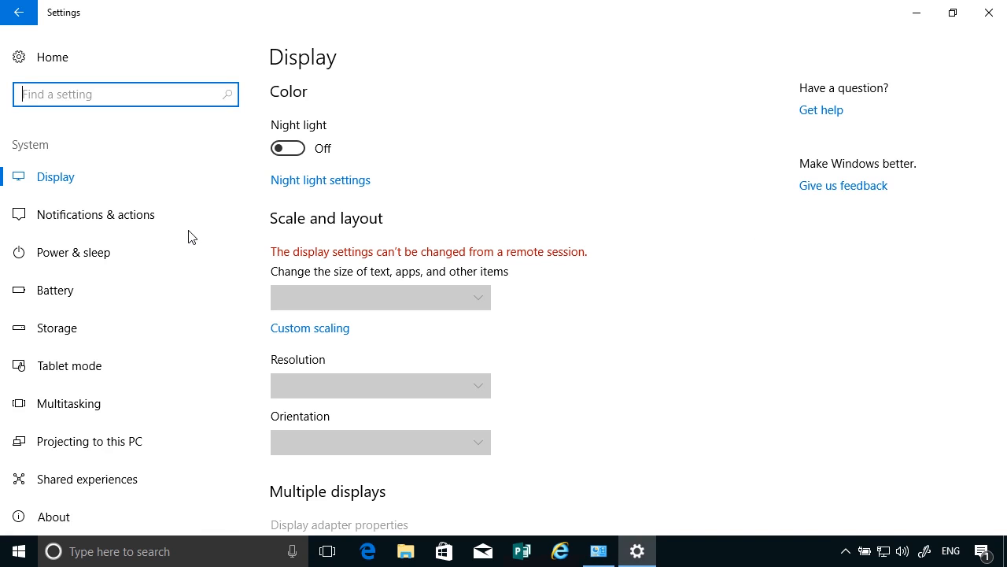
pyautogui.click(105, 253)
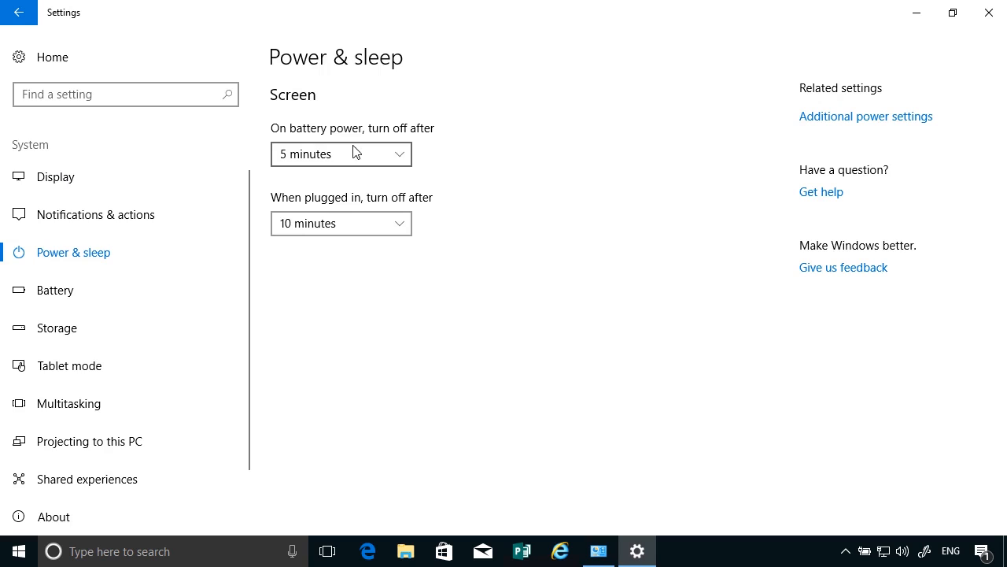
# Review the available screen turn-off times for battery power and for plugged in, leaving both unaltered.
pyautogui.click(390, 151)
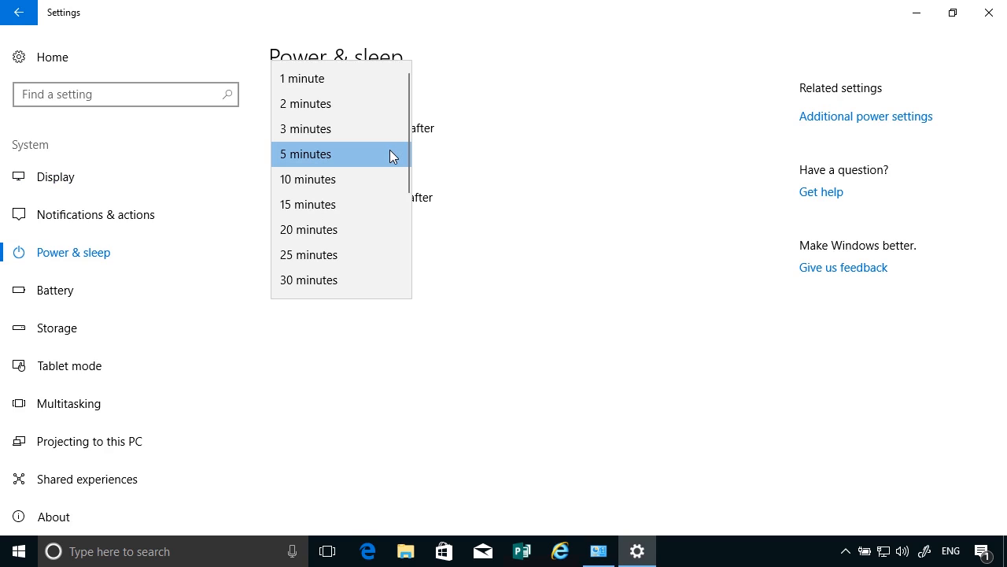
pyautogui.click(526, 166)
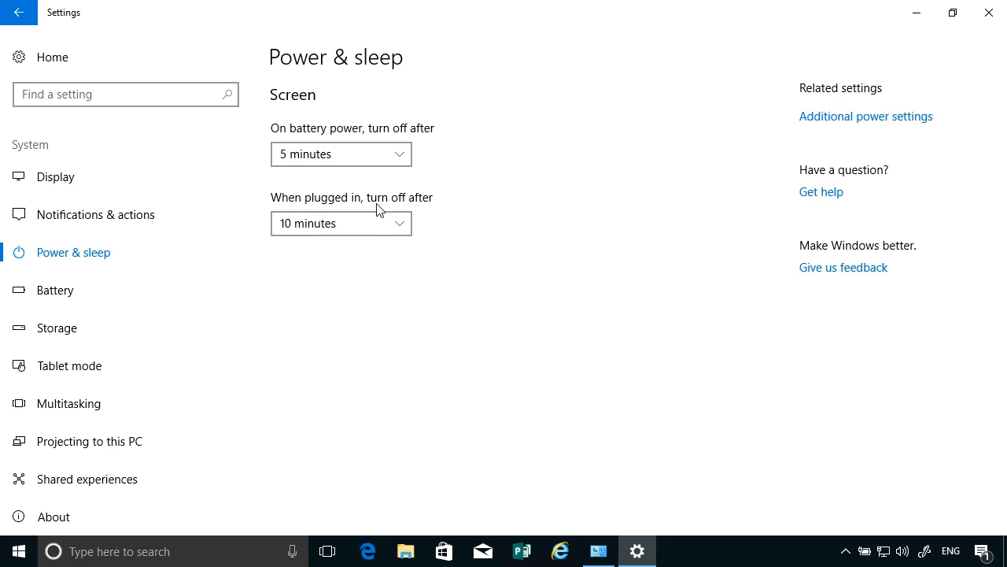
pyautogui.click(368, 228)
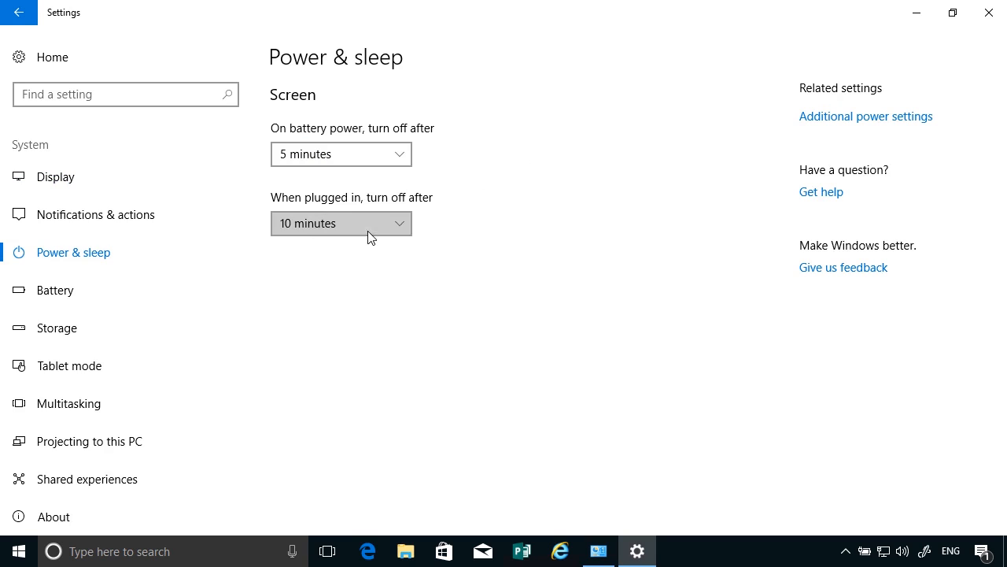
pyautogui.click(437, 303)
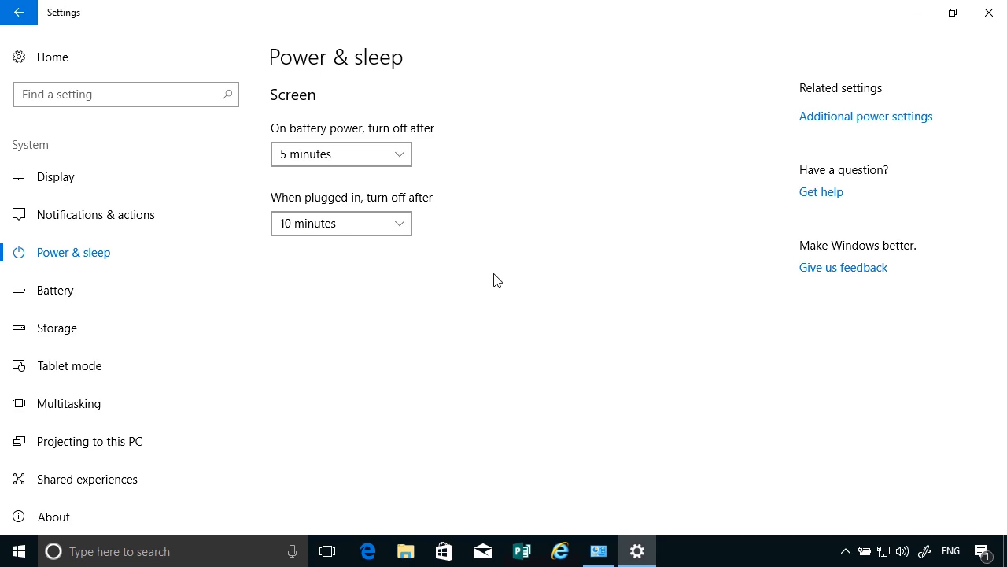
# Examine the battery overview, battery saver and more saving options in the system settings, and close Settings.
pyautogui.click(79, 299)
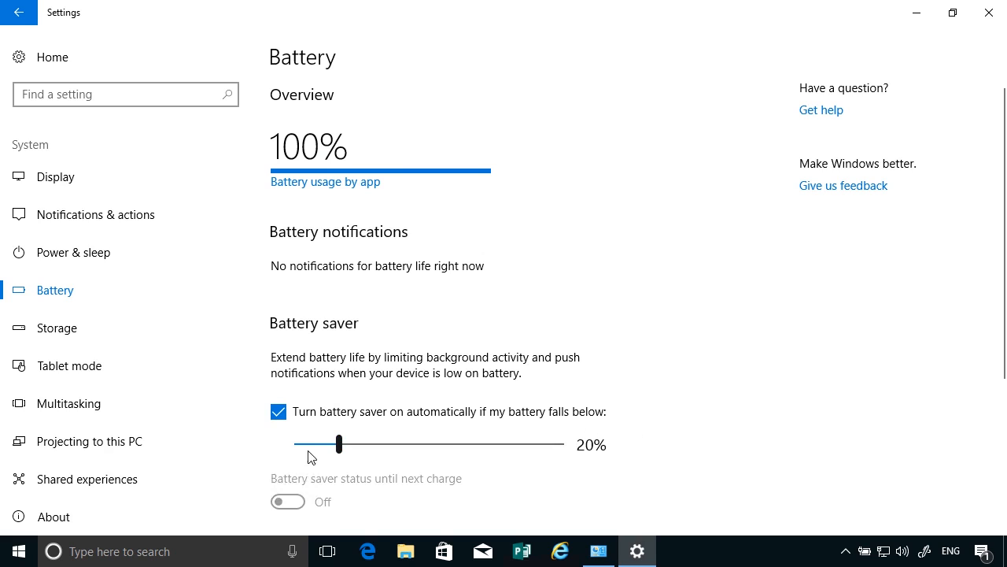
pyautogui.scroll(-4, 661, 398)
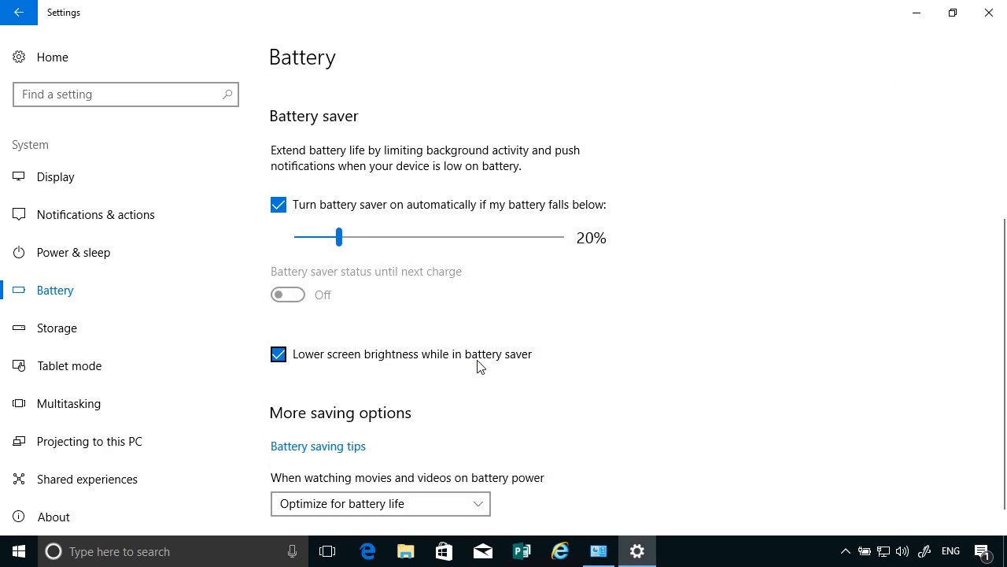
pyautogui.scroll(-1, 479, 364)
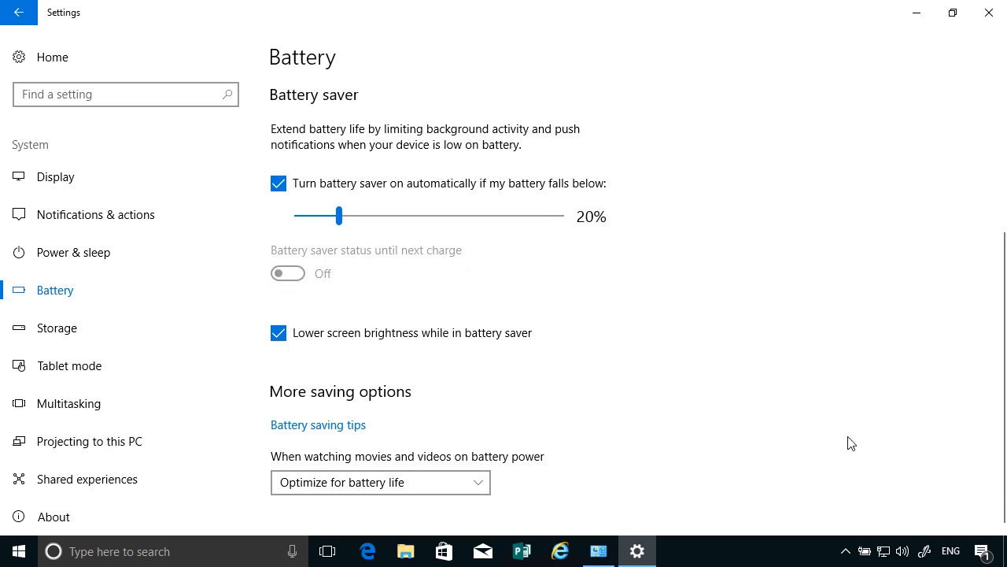
pyautogui.moveTo(869, 557)
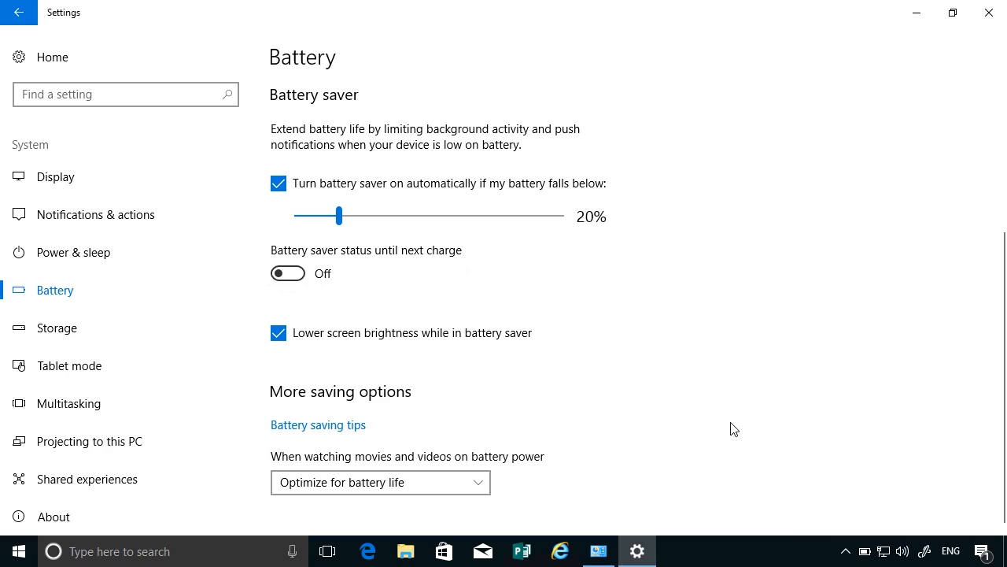
pyautogui.click(989, 12)
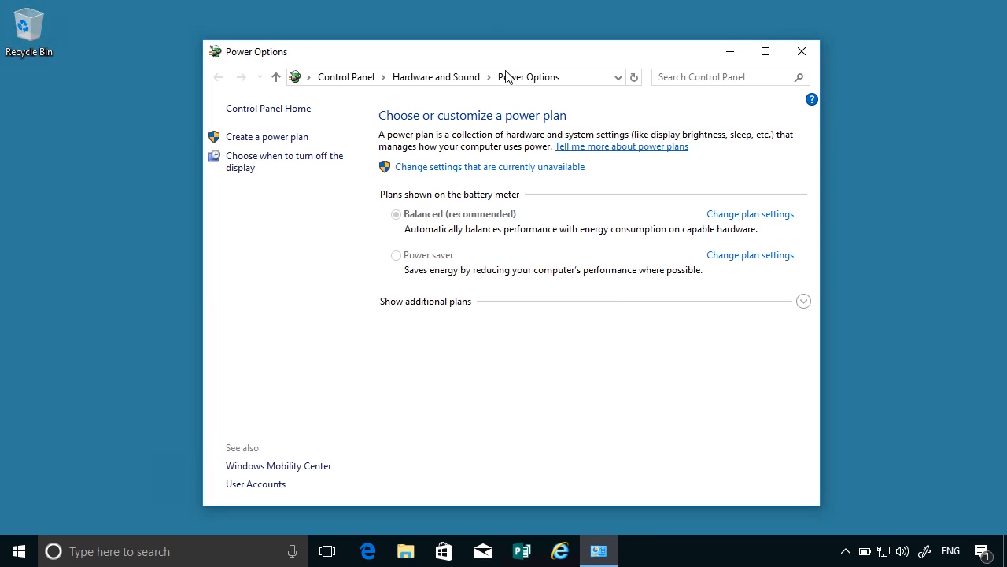
# Show the additional power plans and unlock the plan settings that are currently unavailable.
pyautogui.moveTo(504, 58); pyautogui.dragTo(452, 17)
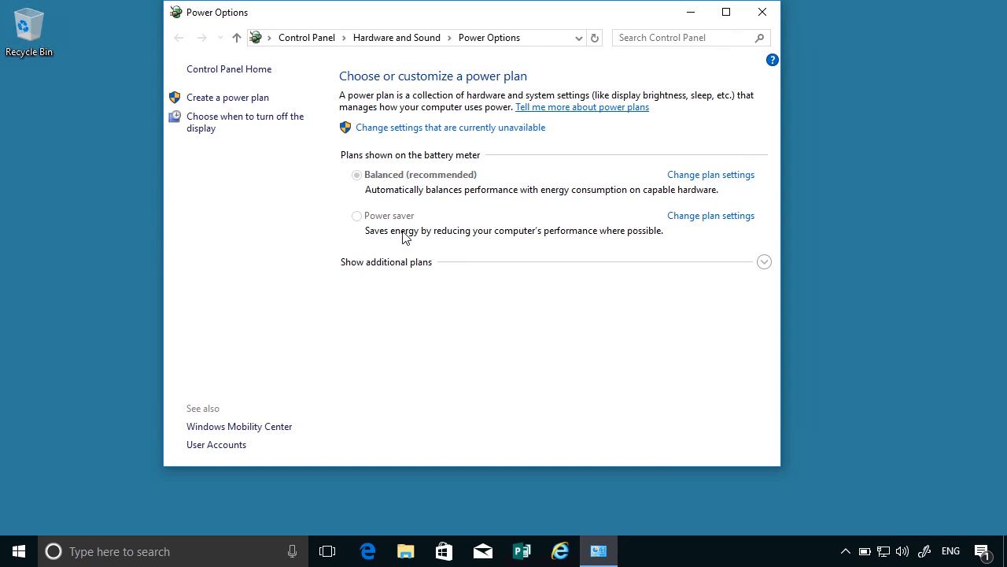
pyautogui.click(764, 261)
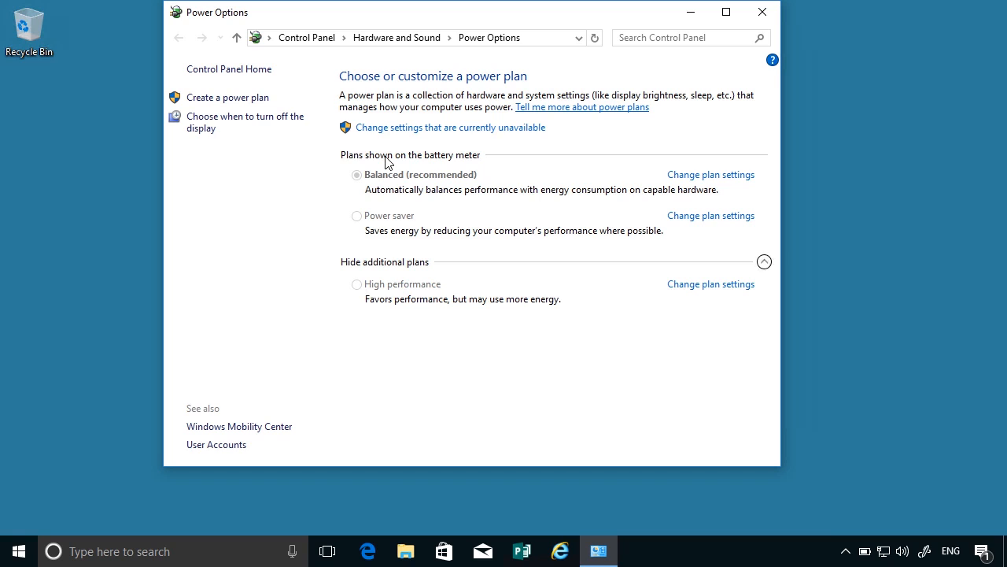
pyautogui.click(392, 128)
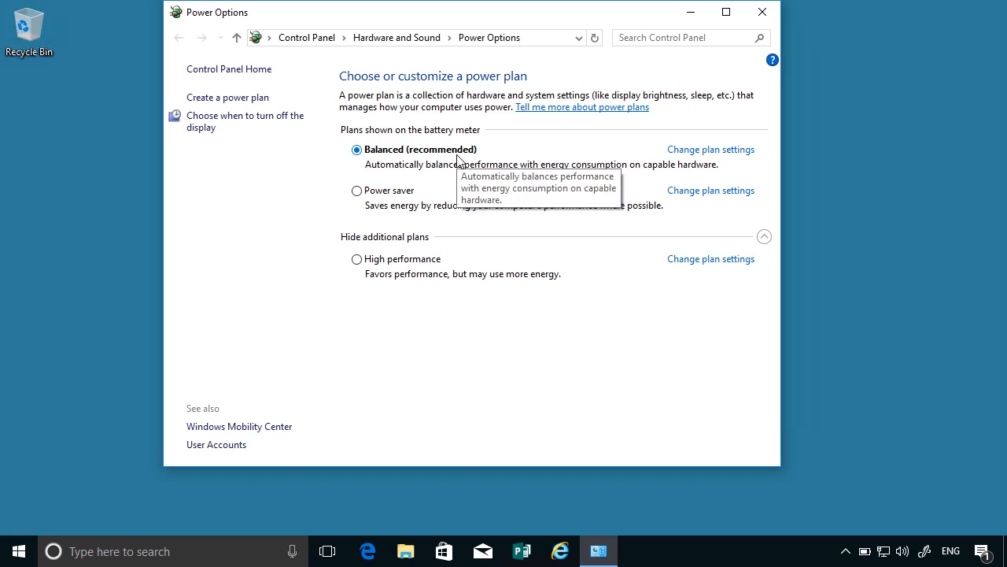
# Open the advanced power settings of the Balanced plan.
pyautogui.click(716, 150)
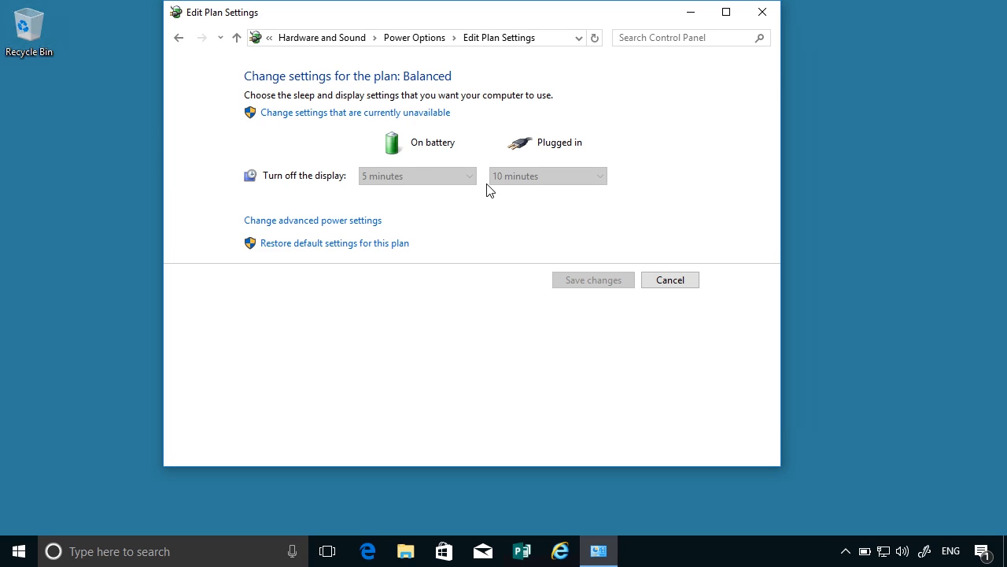
pyautogui.click(326, 228)
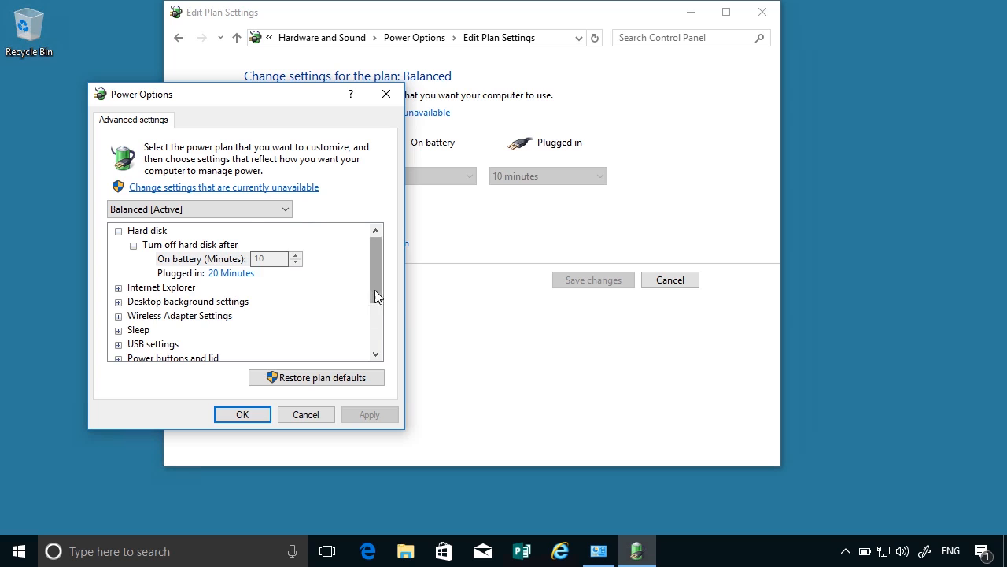
# Expand the Sleep, Power button action and Display settings of the Balanced plan to examine them.
pyautogui.moveTo(375, 289); pyautogui.dragTo(375, 310)
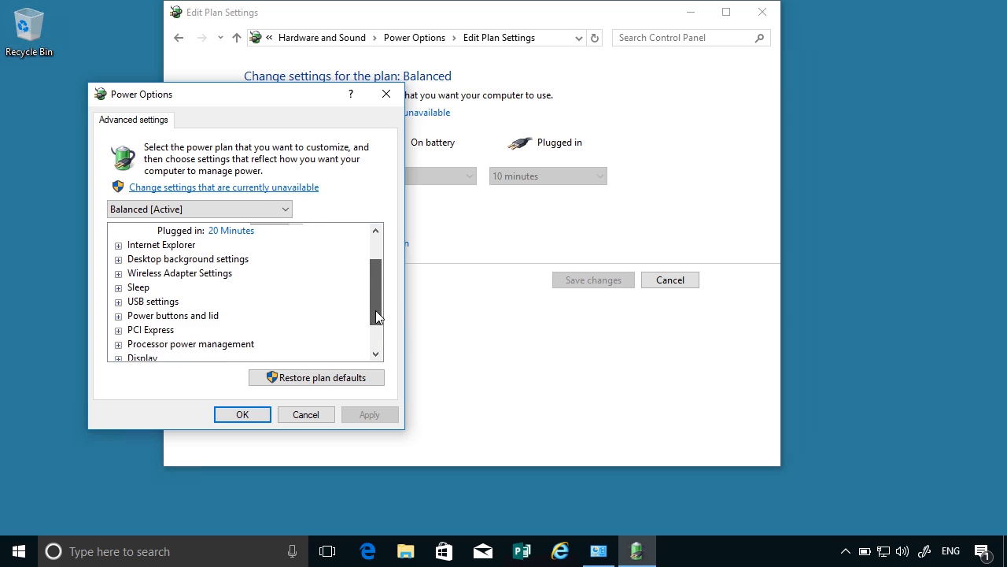
pyautogui.click(118, 287)
pyautogui.scroll(-2, 247, 284)
pyautogui.click(118, 273)
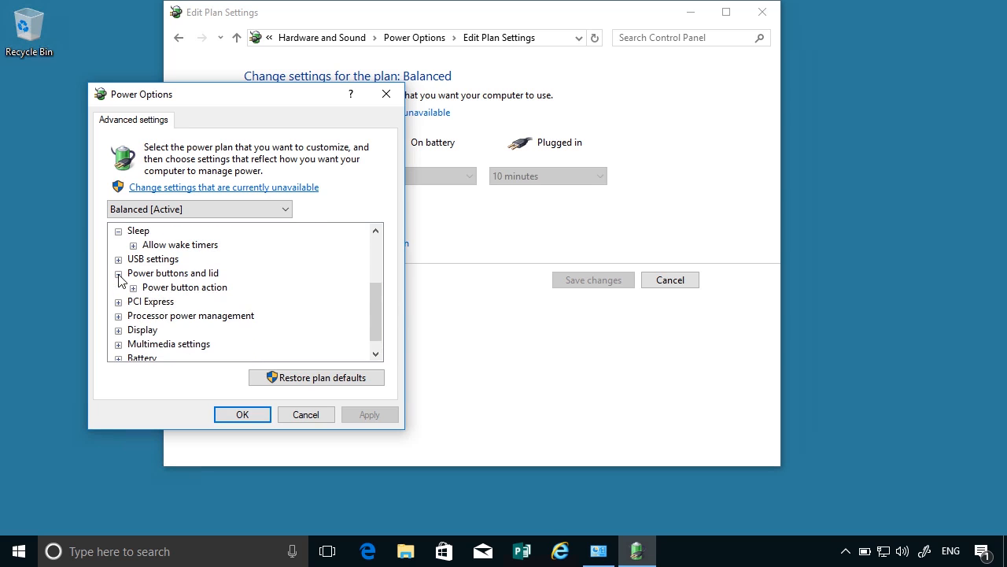
pyautogui.click(133, 287)
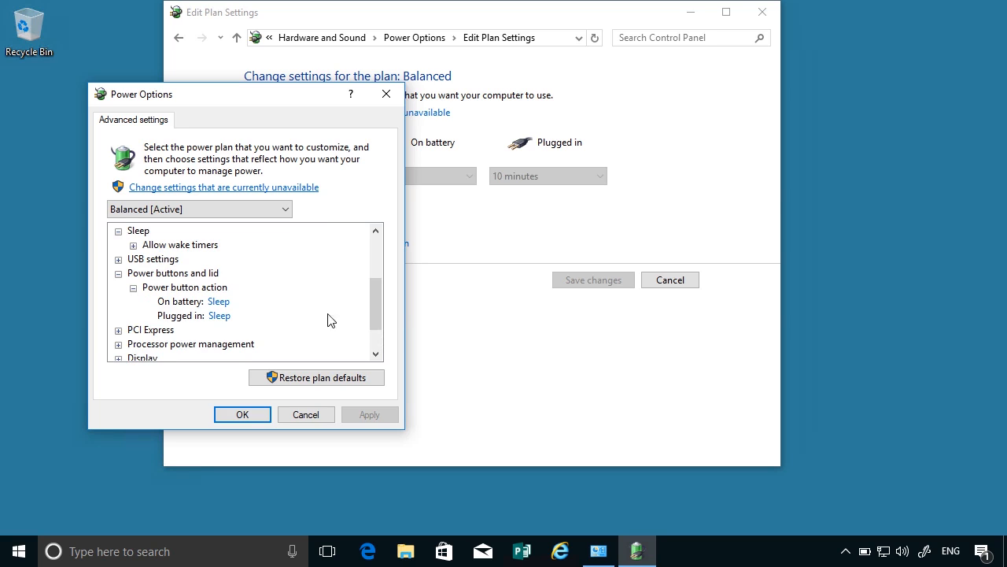
pyautogui.moveTo(376, 324); pyautogui.dragTo(371, 336)
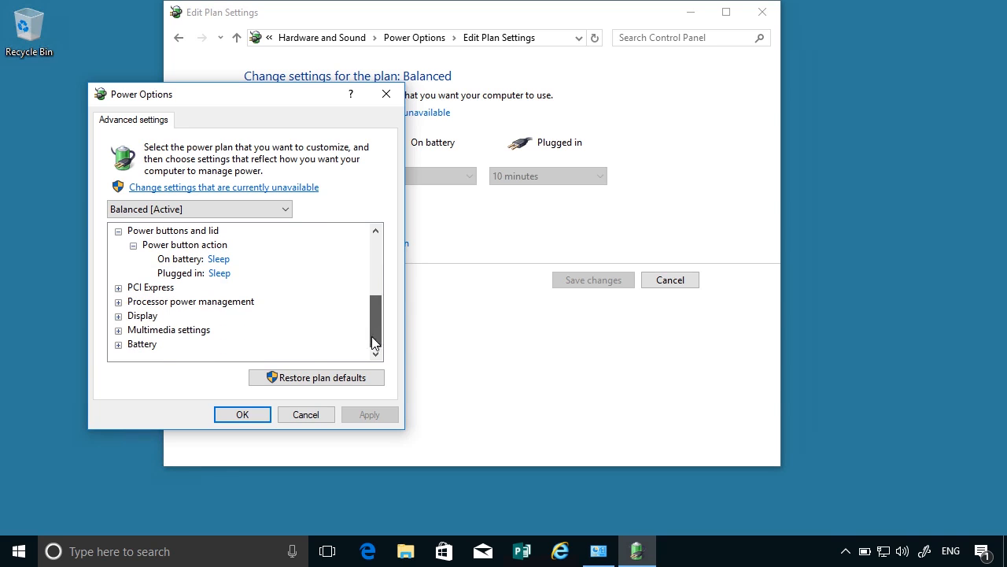
pyautogui.click(118, 316)
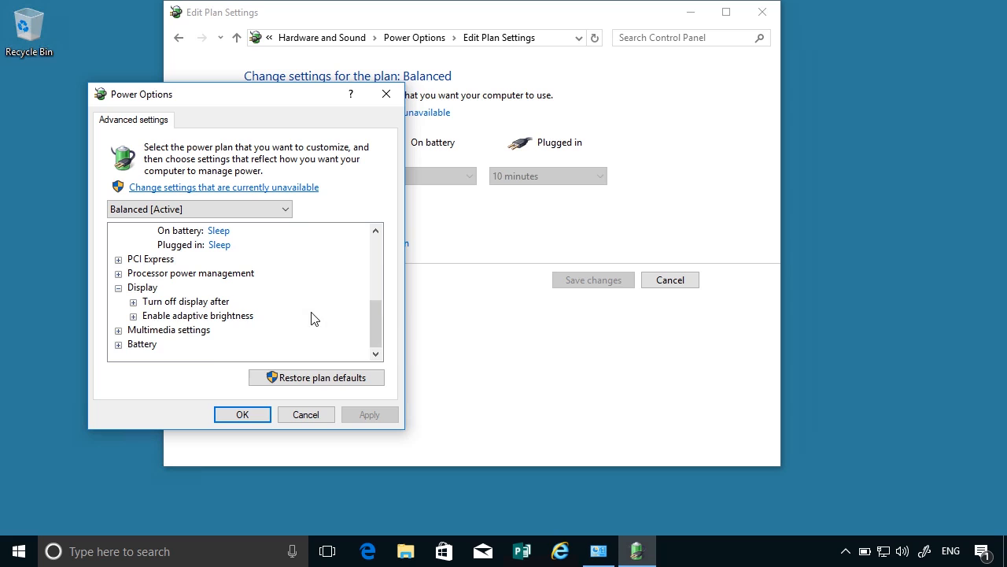
# Expand the Battery category and examine its critical battery action and low battery level.
pyautogui.click(118, 344)
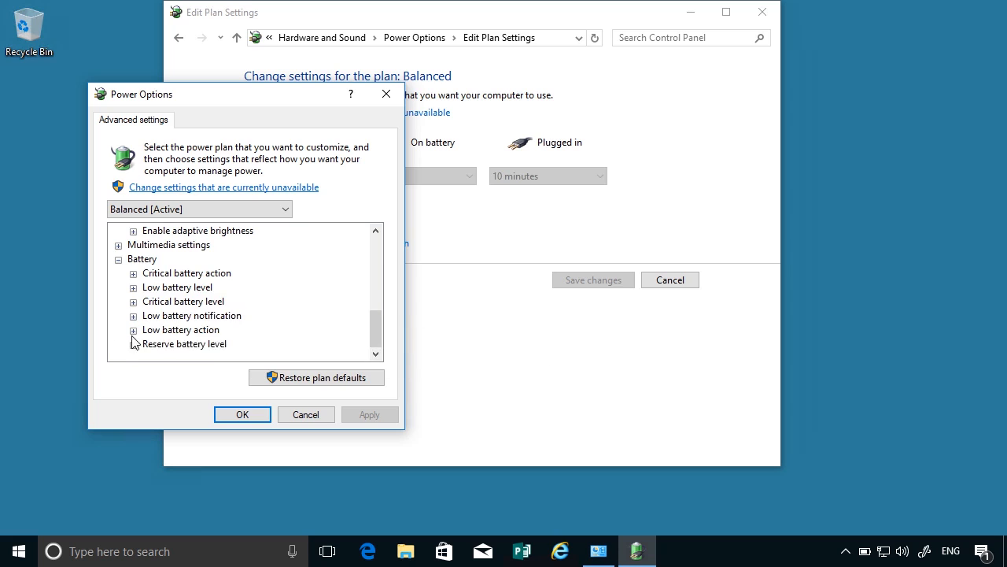
pyautogui.click(196, 274)
pyautogui.click(133, 274)
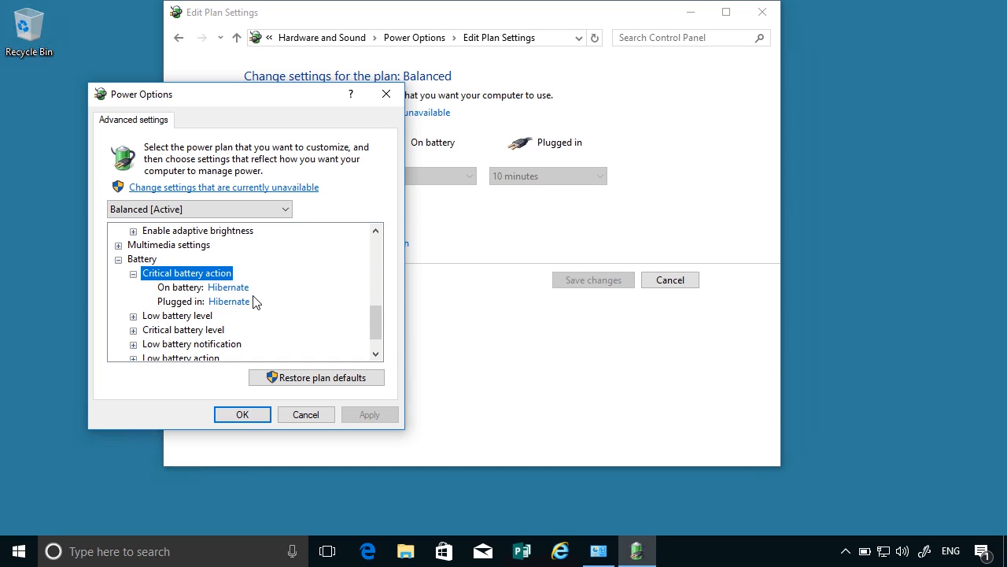
pyautogui.click(133, 316)
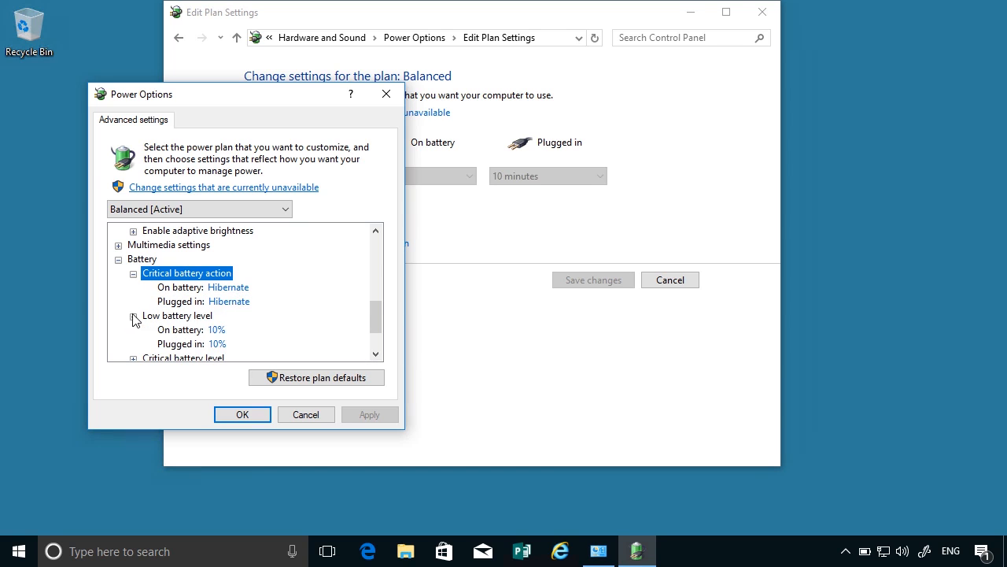
pyautogui.scroll(-2, 309, 303)
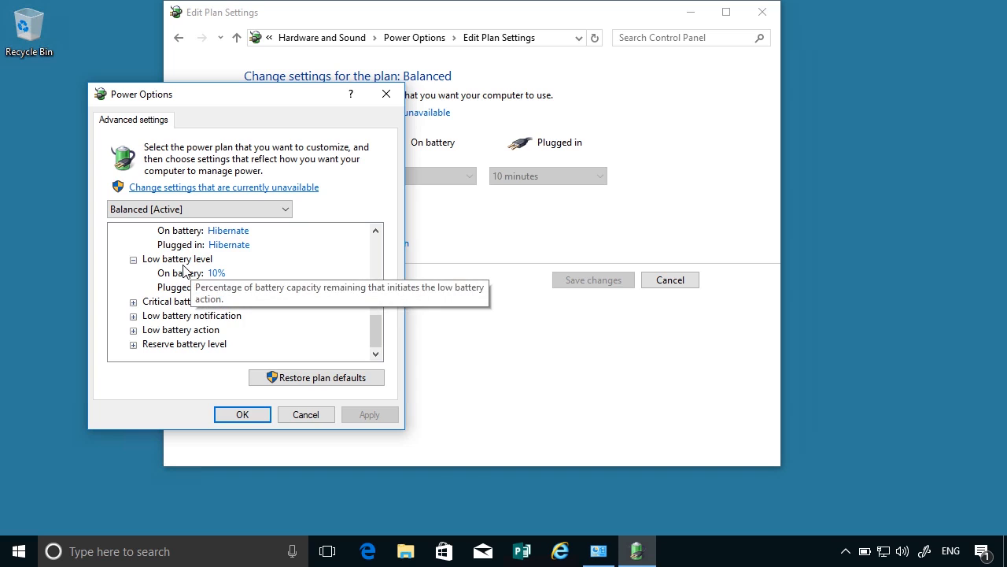
pyautogui.scroll(1, 267, 296)
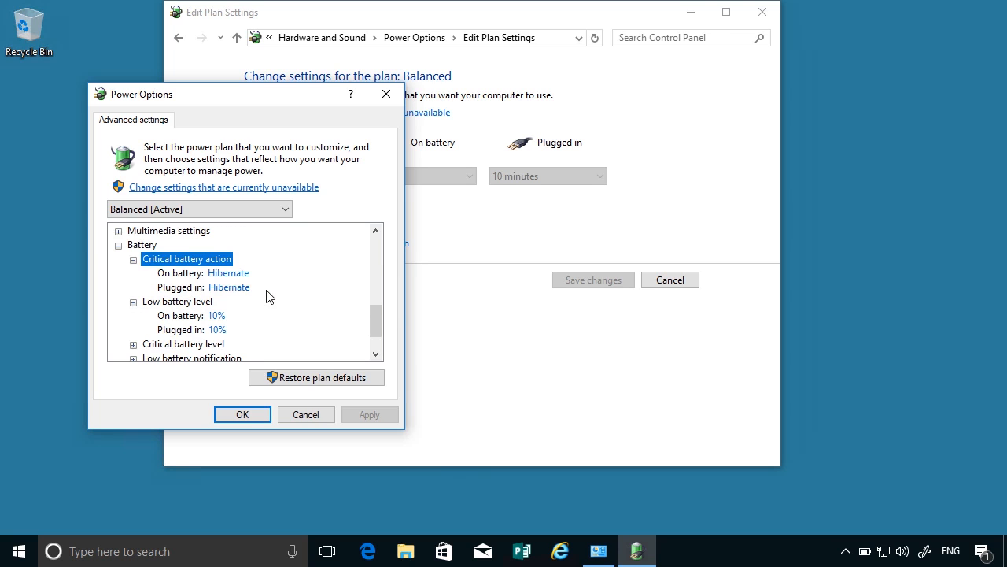
# Expand the critical battery level, low battery notification, low battery action and reserve battery level to examine them.
pyautogui.scroll(-1, 266, 295)
pyautogui.click(133, 302)
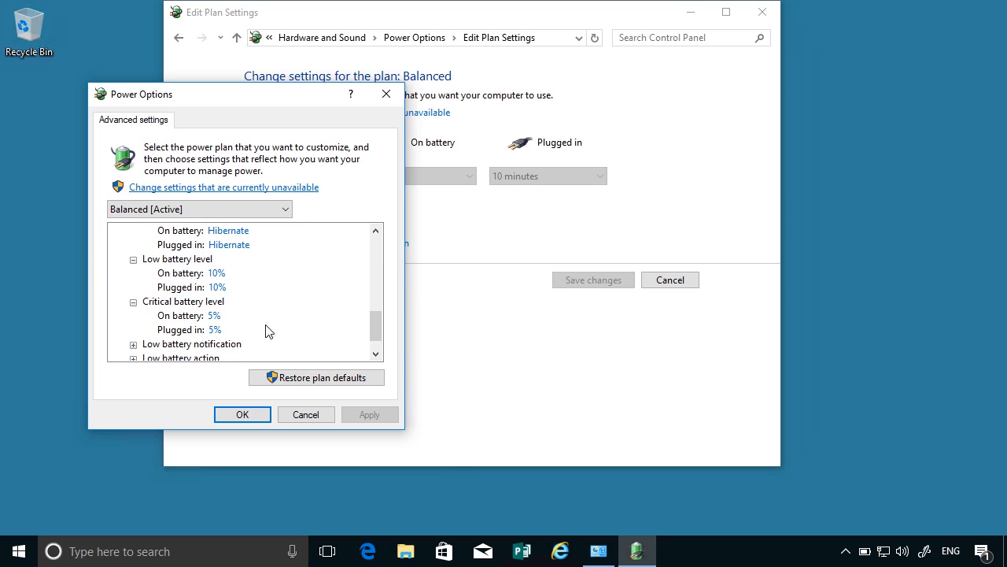
pyautogui.scroll(-1, 244, 322)
pyautogui.click(133, 316)
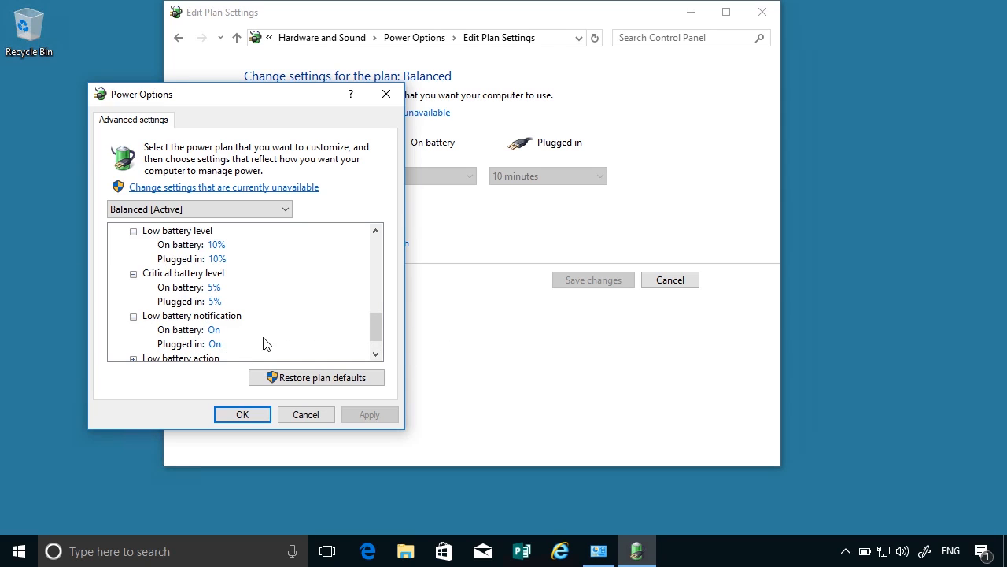
pyautogui.scroll(-1, 263, 344)
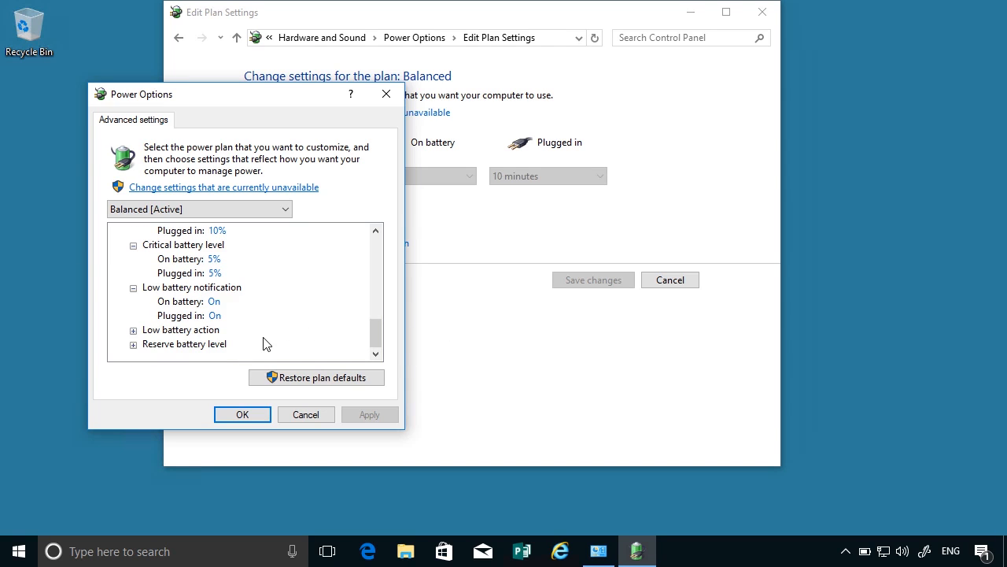
pyautogui.click(133, 333)
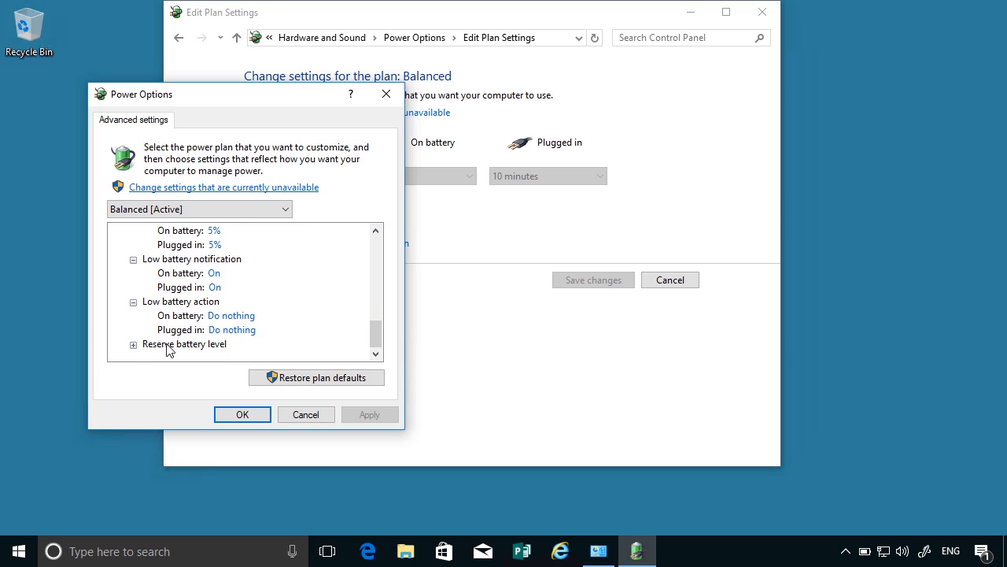
pyautogui.click(133, 356)
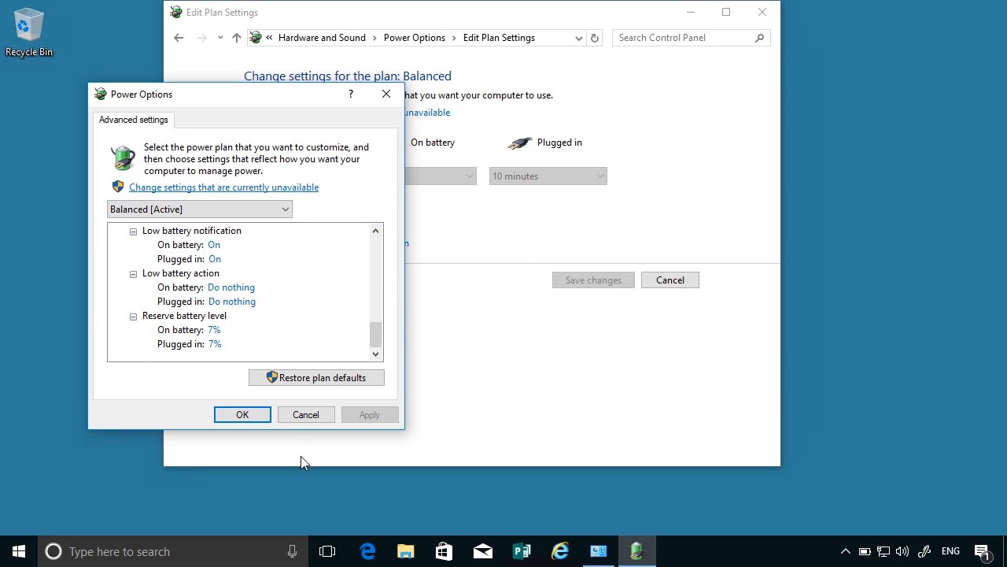
# Leave the Balanced plan's settings without saving and switch to Windows PowerShell running as administrator, allowing it to make changes.
pyautogui.click(305, 415)
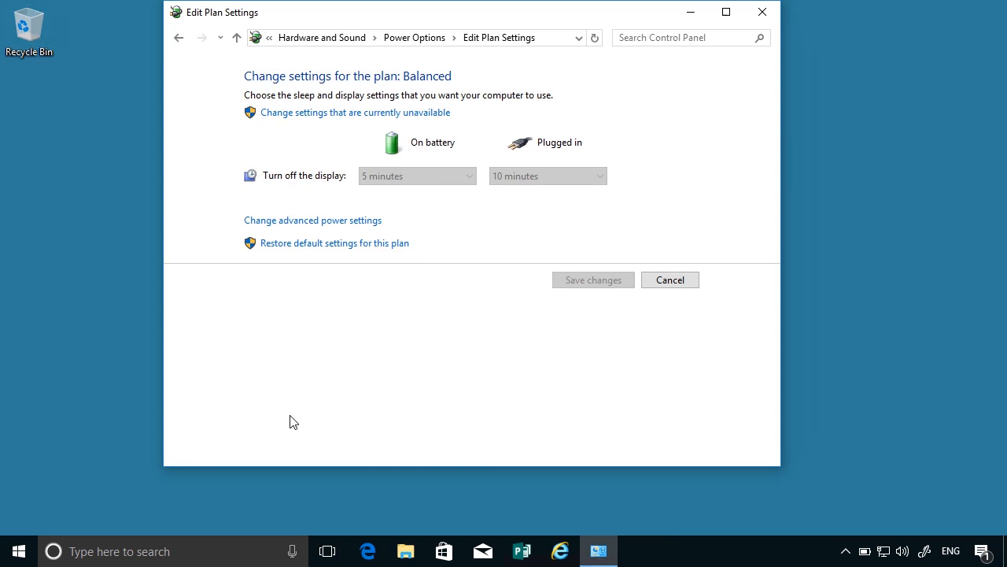
pyautogui.click(762, 12)
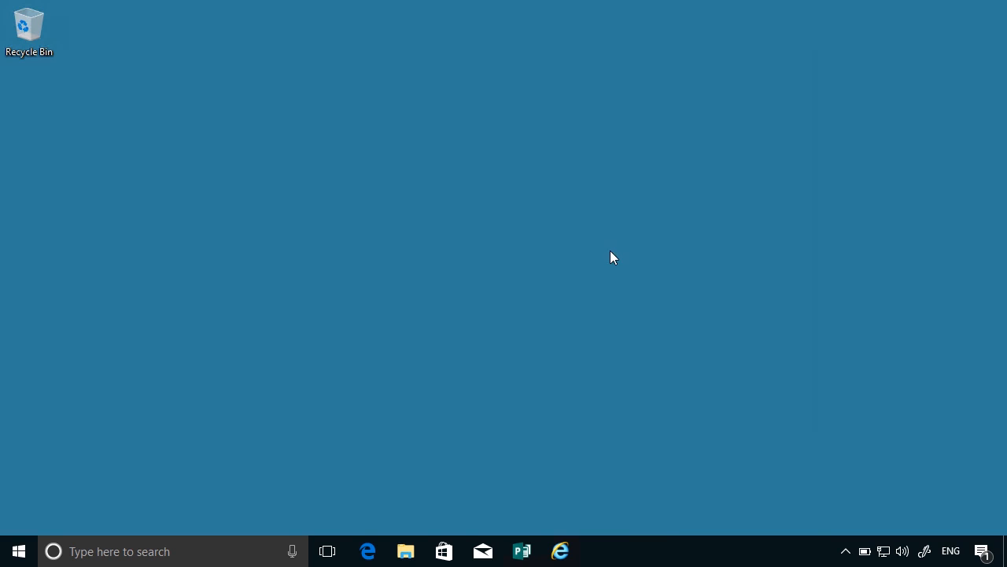
pyautogui.rightClick(22, 550)
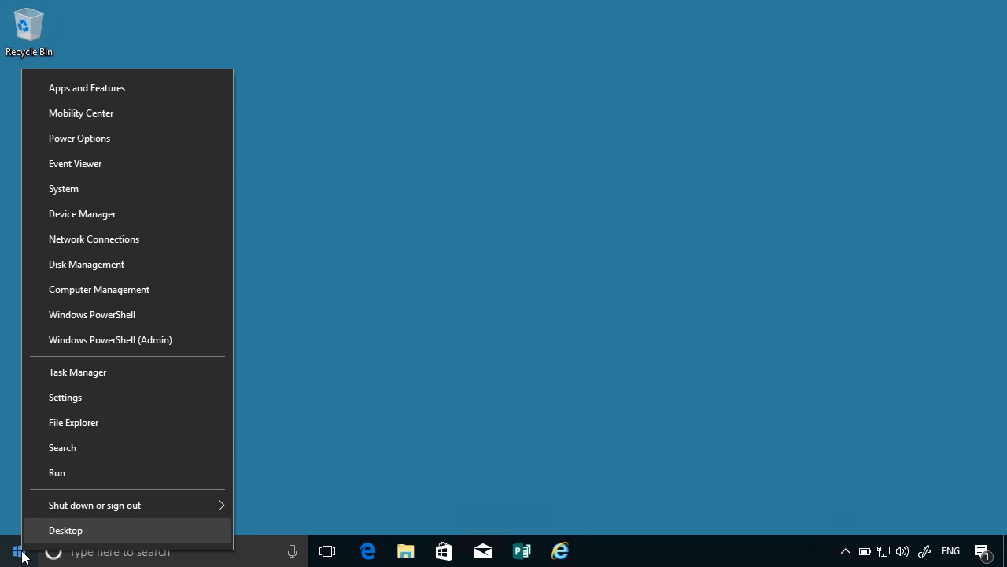
pyautogui.click(119, 332)
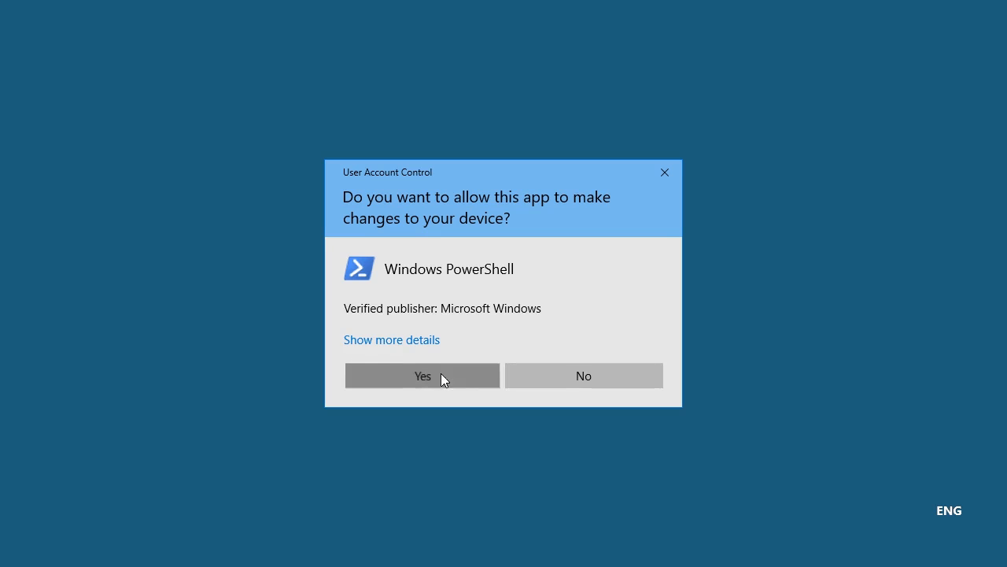
pyautogui.click(440, 373)
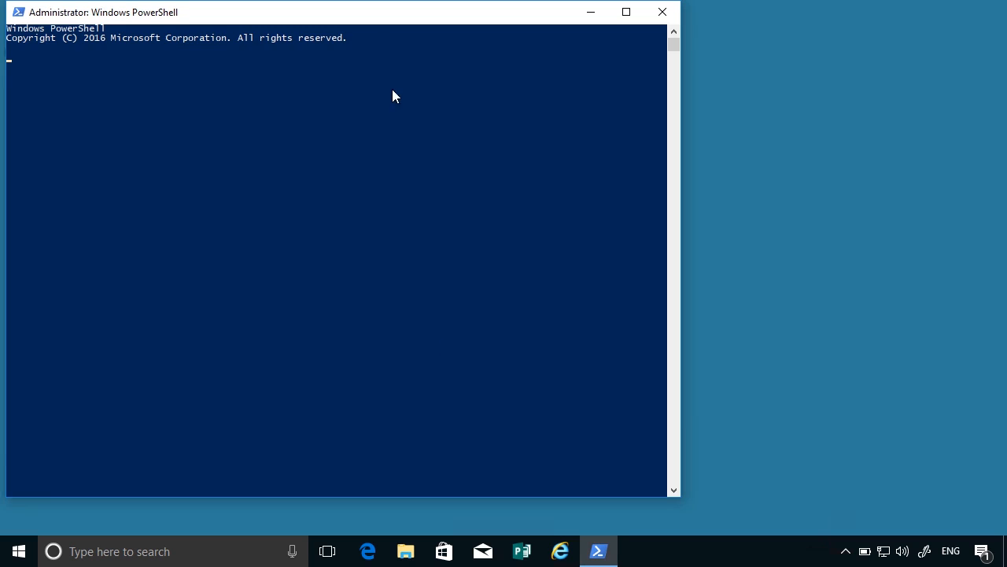
pyautogui.moveTo(370, 18); pyautogui.dragTo(498, 48)
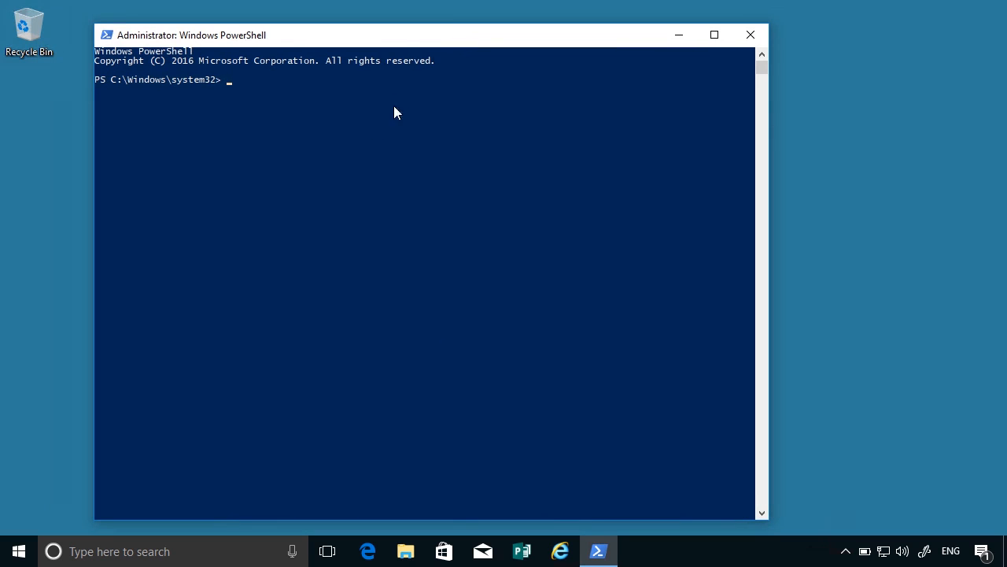
# Run powercfg /? to display the help for the power configuration command.
pyautogui.write('powercfg /?')
pyautogui.press('Return')
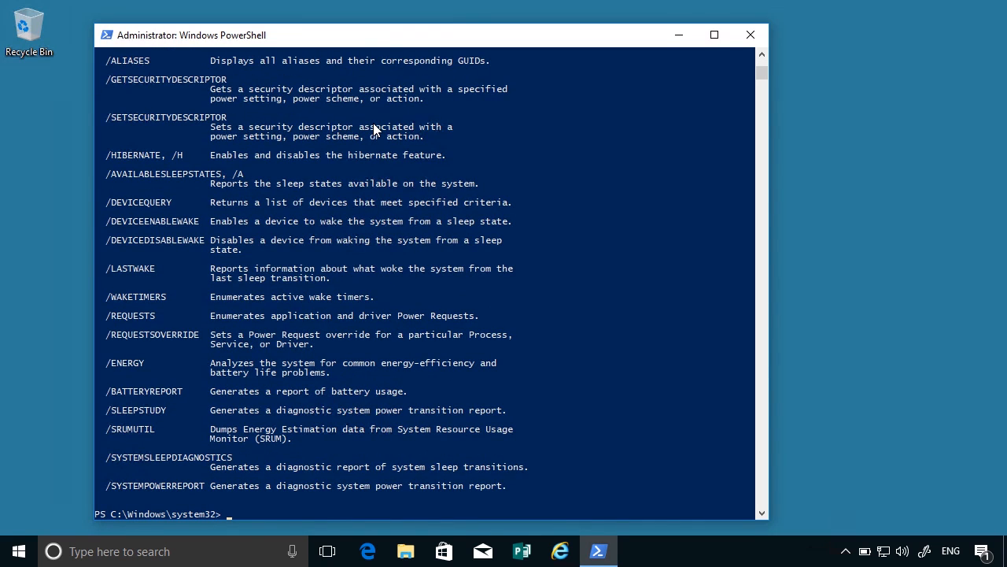
# Run powercfg /l to list the existing power schemes on the computer.
pyautogui.press('Up')
pyautogui.press('BackSpace')
pyautogui.write('l')
pyautogui.press('Return')
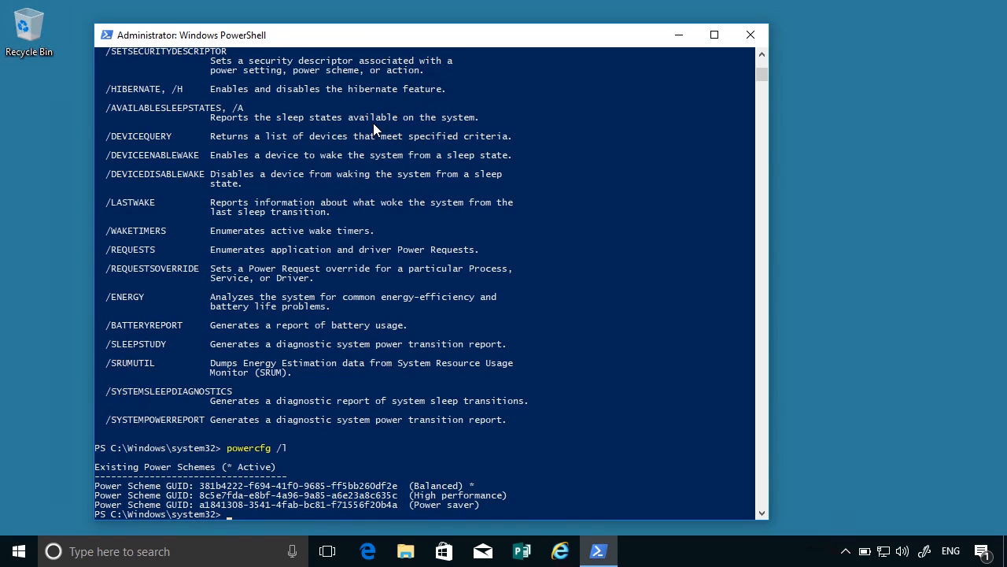